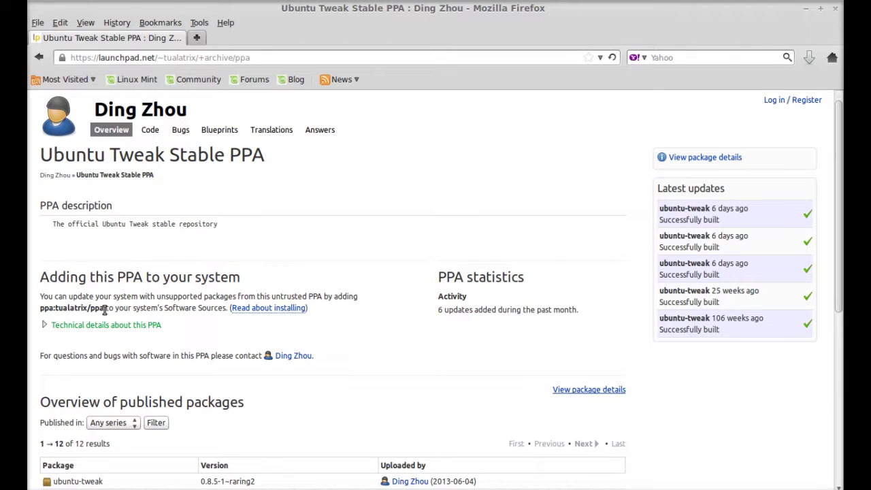
Copy the PPA address ppa:tualatrix/ppa from the Launchpad page and minimize Firefox
left_click_drag(105, 309, 40, 308)
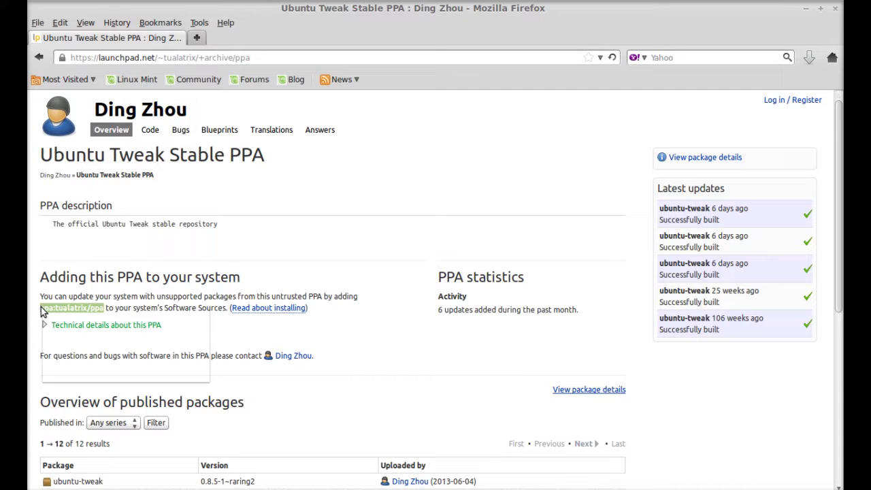
right_click(40, 309)
left_click(57, 317)
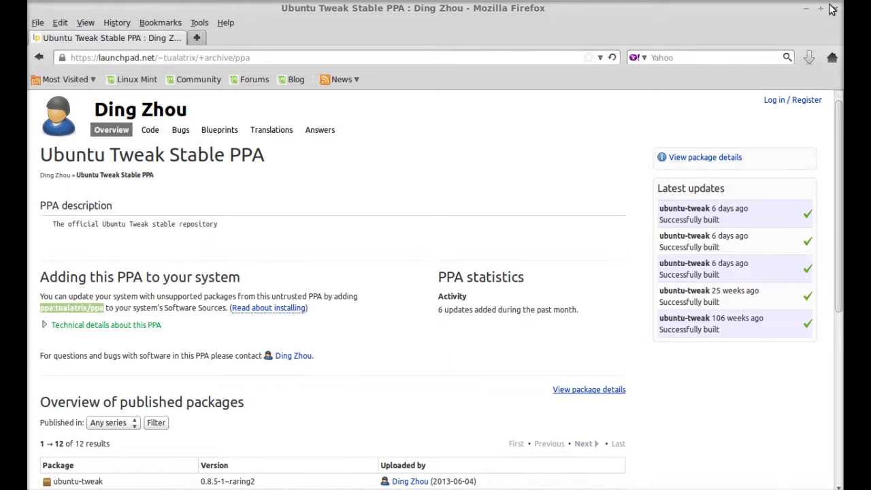
left_click(807, 8)
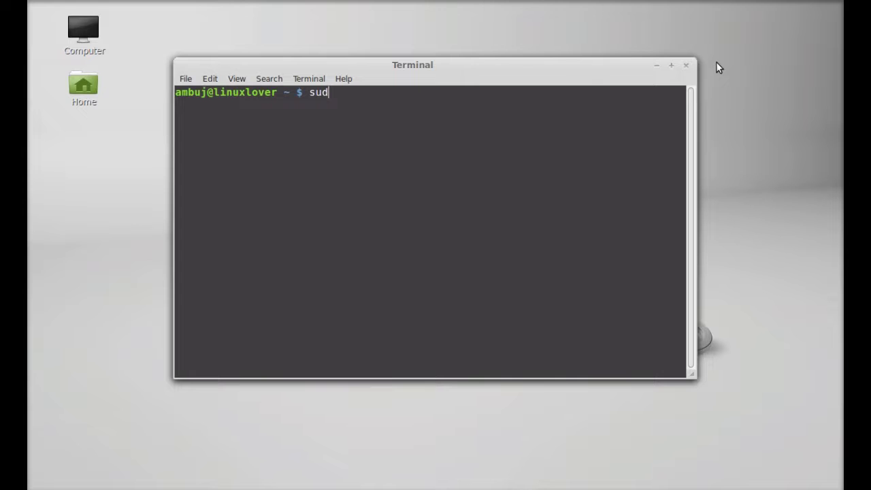
Add the pasted ppa:tualatrix/ppa repository with sudo add-apt-repository, authenticating and confirming
type("o a")
type("dd-apt")
type("-r")
type("epositor")
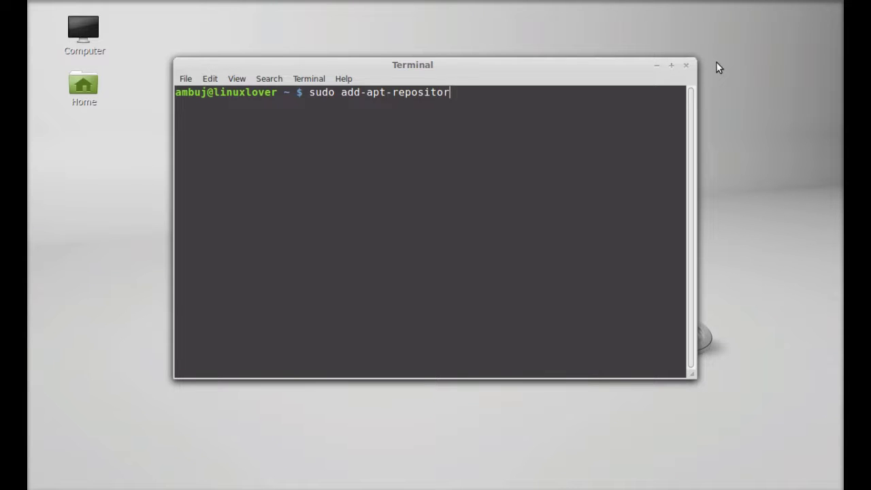
type("y")
right_click(463, 91)
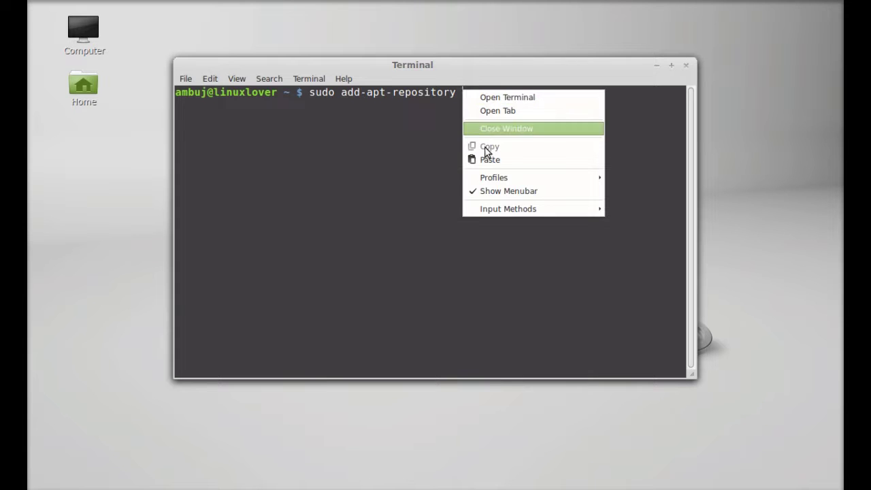
left_click(501, 162)
key("Return")
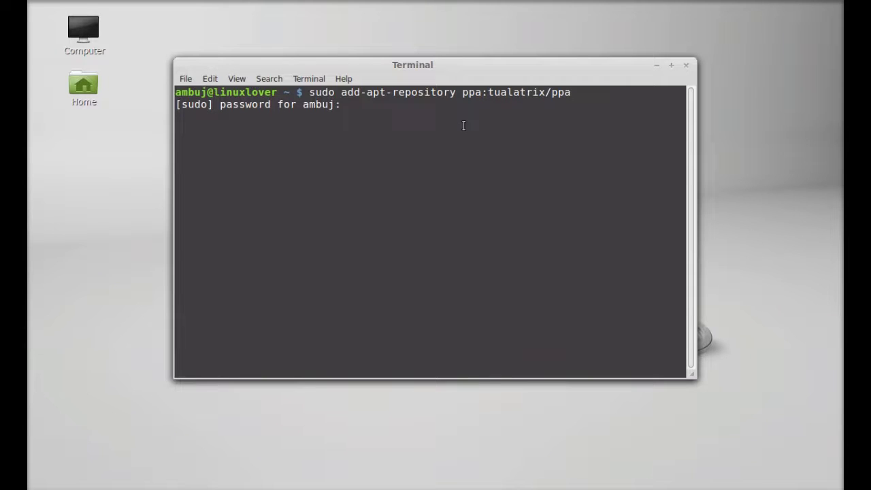
key("Return")
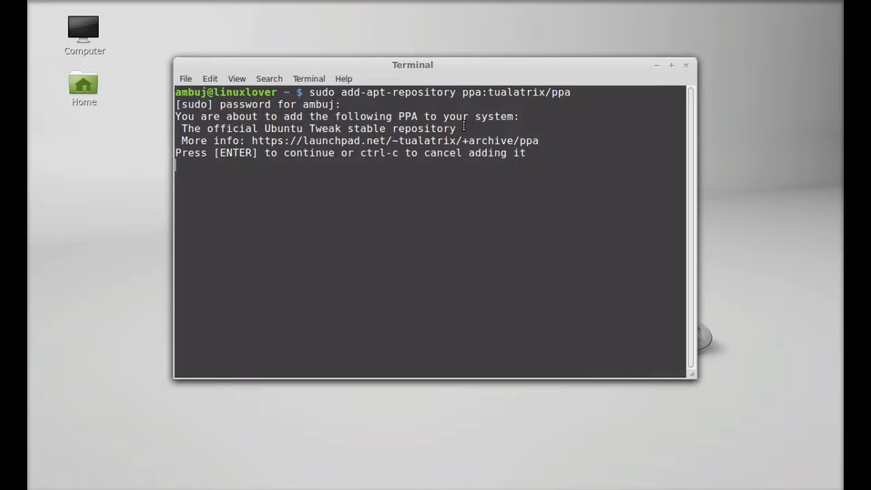
key("Return")
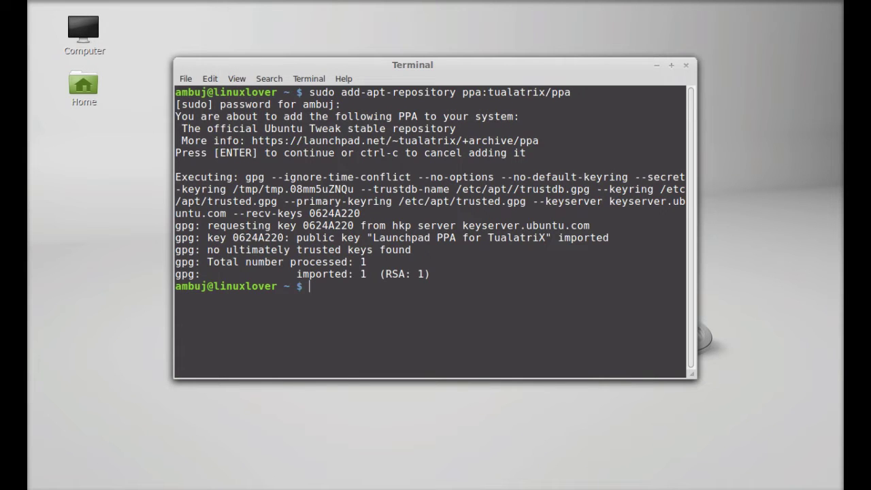
type("s")
type("ud")
type("o apt-get ")
type("u")
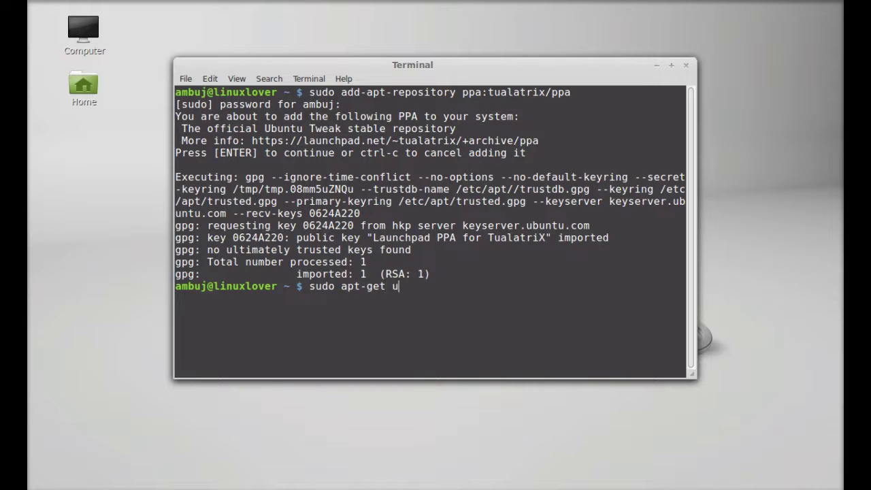
type("pdate")
Run sudo apt-get update until the package lists finish reading
key("Return")
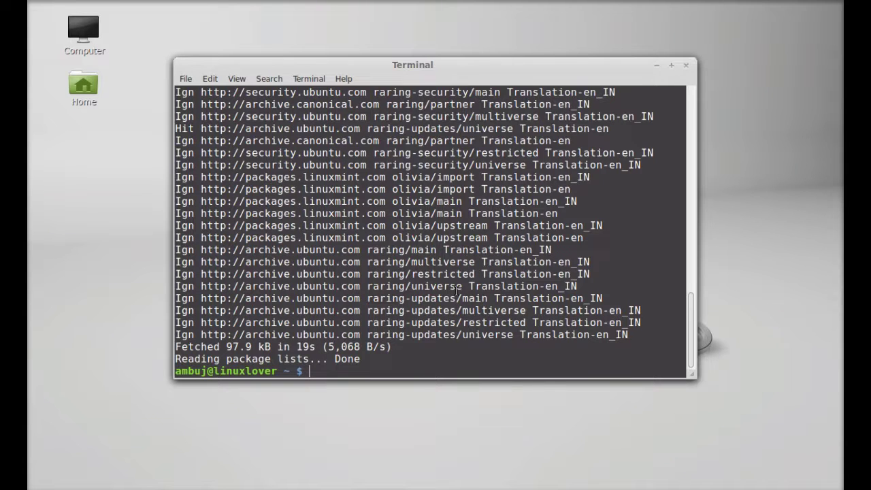
type("sudo apt-get ")
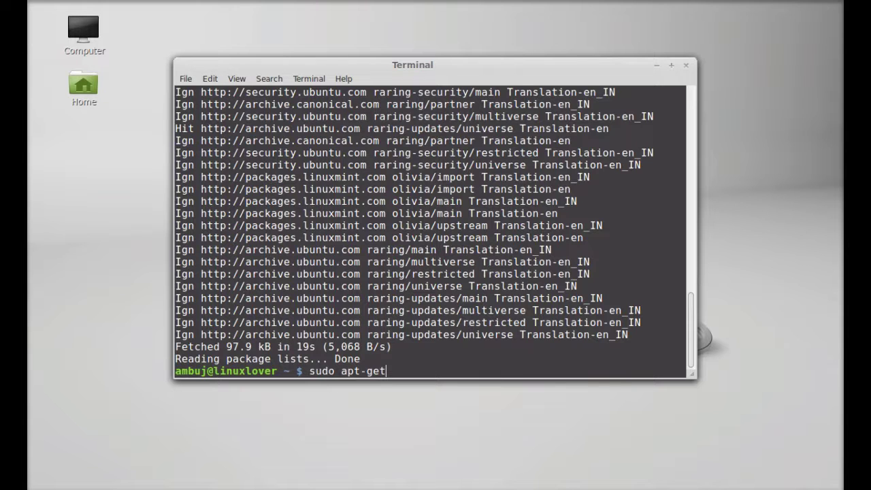
type("install ubun")
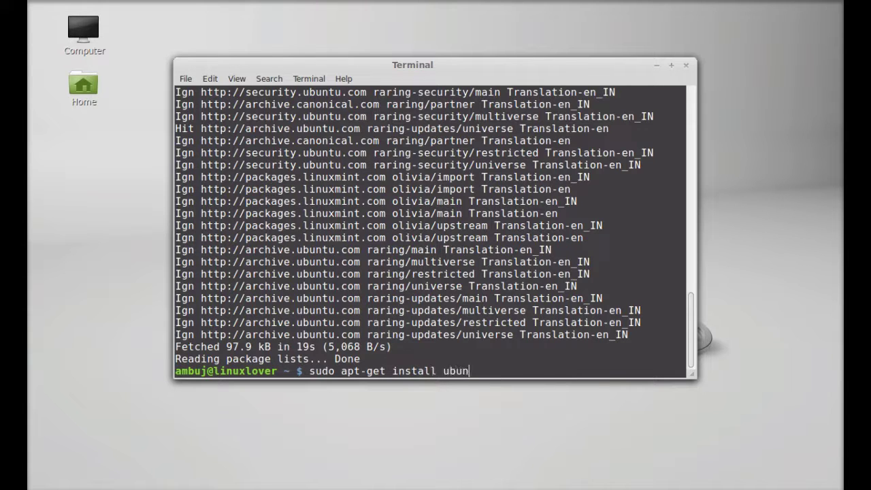
type("tu-")
type("tweak")
Install ubuntu-tweak via apt-get, answering y to accept the listed packages
key("Return")
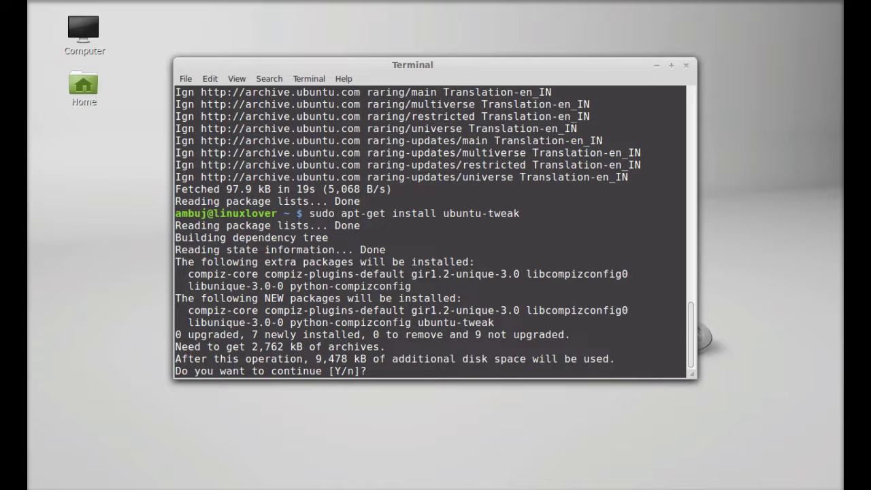
type("y")
key("Return")
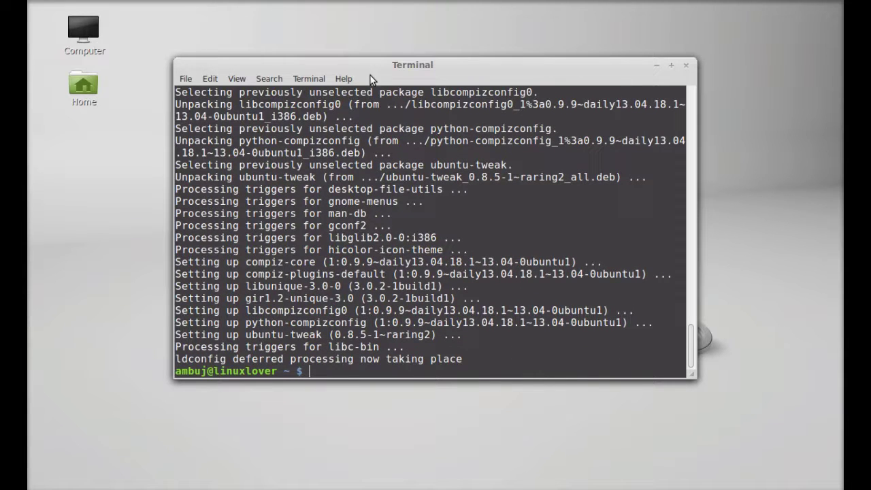
Close the Terminal and launch Ubuntu Tweak by searching 'ubu' in the Mint menu
left_click(687, 66)
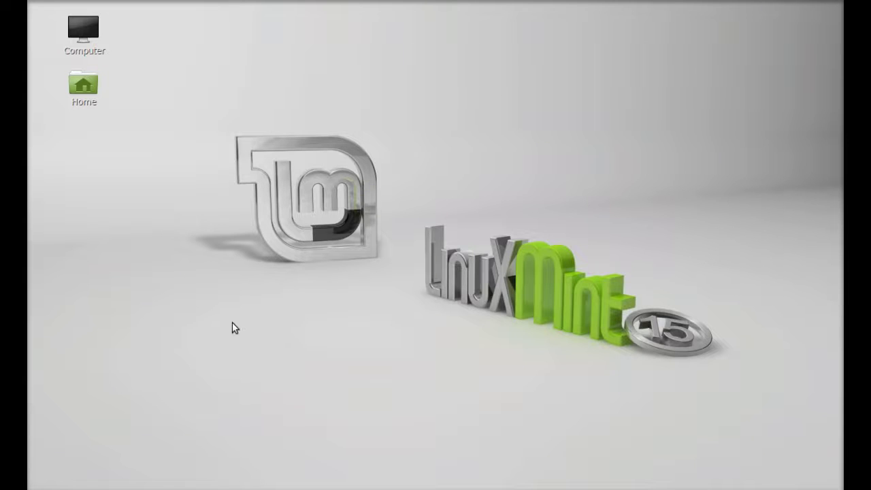
left_click(101, 483)
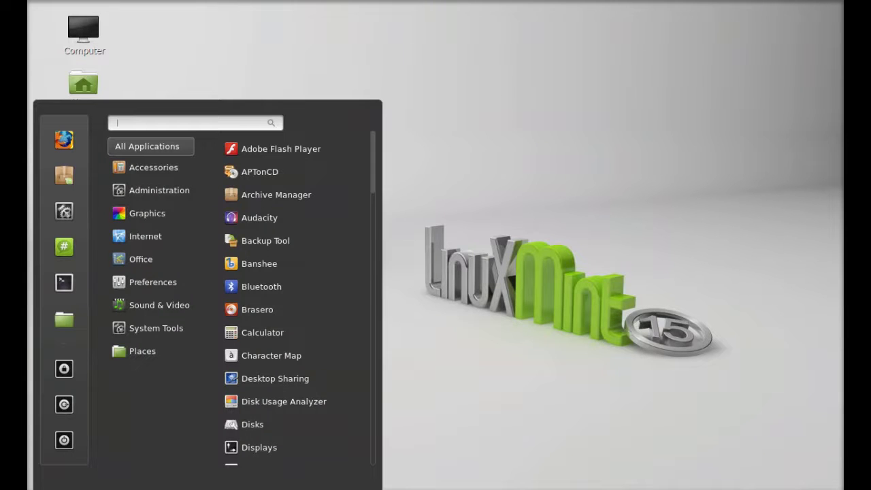
type("ubu")
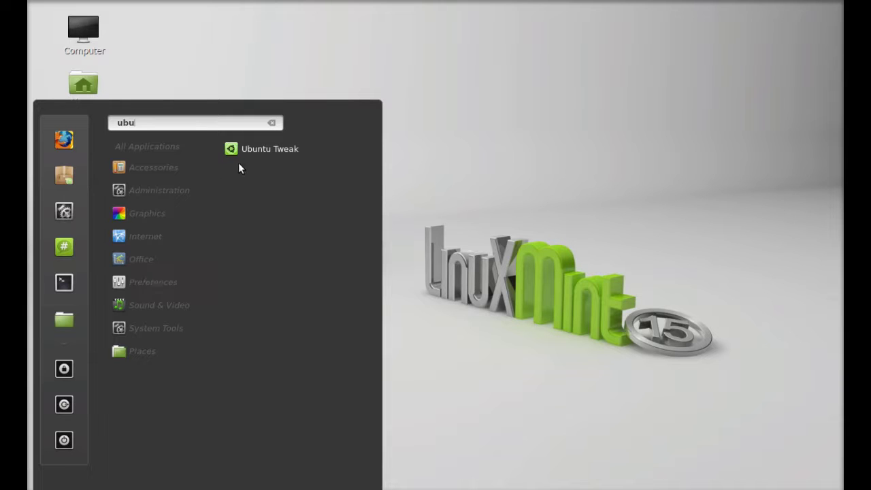
left_click(321, 151)
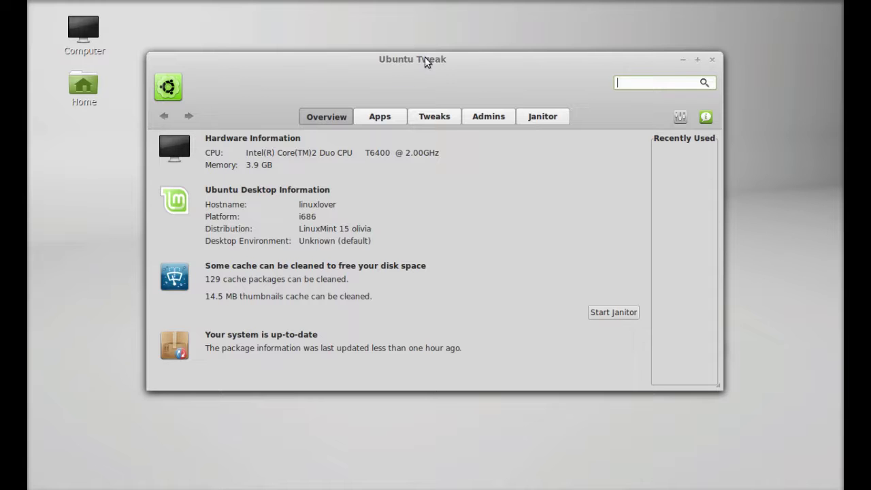
Open the Apps catalogue and scroll through the featured Browser, Desktop and Development Kit apps
left_click_drag(436, 60, 461, 60)
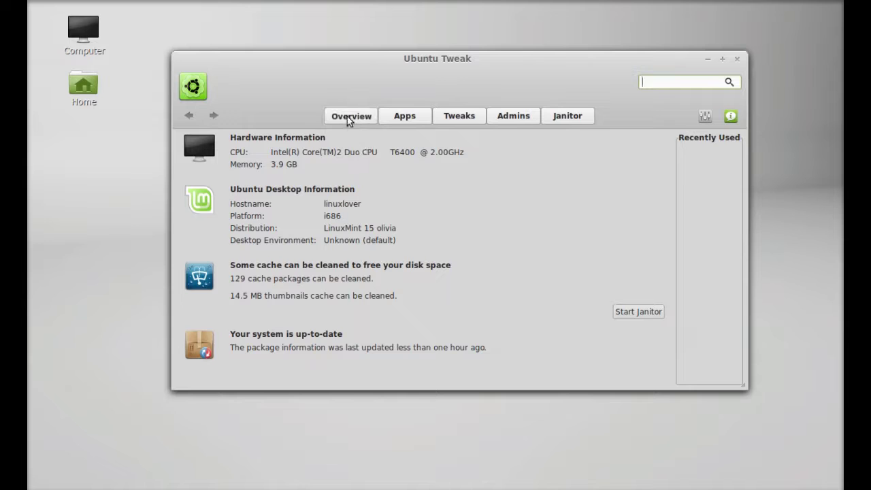
left_click(398, 118)
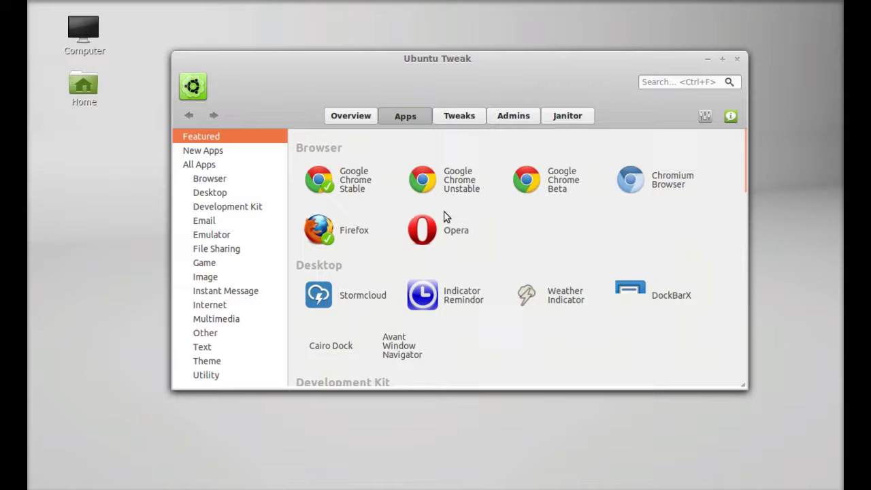
scroll(466, 249, "down", 1)
scroll(435, 243, "up", 1)
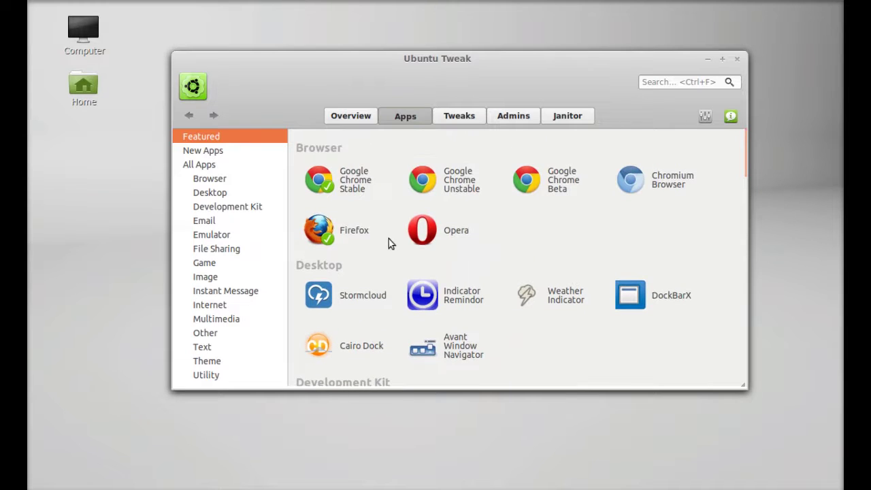
scroll(632, 238, "down", 2)
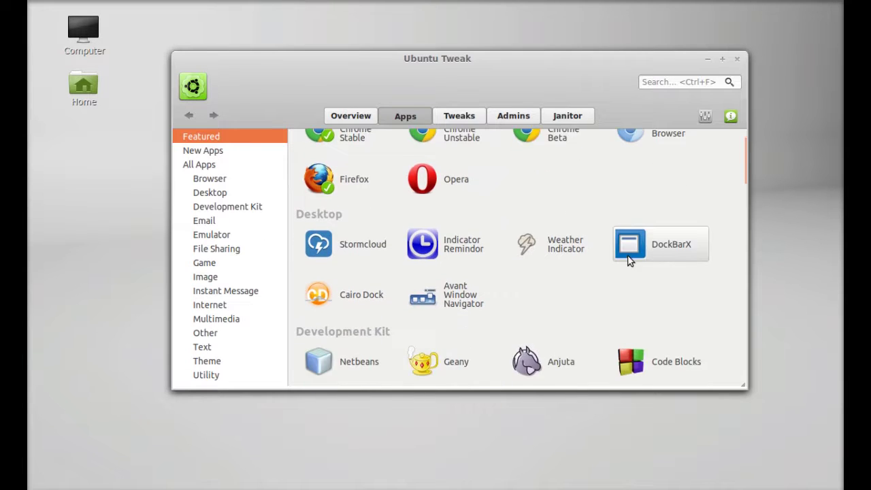
scroll(628, 259, "down", 1)
scroll(612, 271, "up", 2)
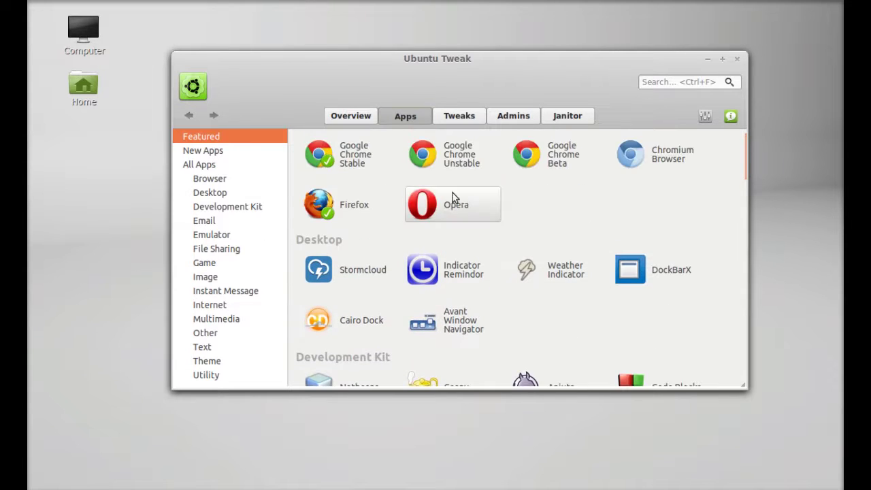
Visit the Tweaks, Admins and Overview pages, finishing on the Janitor page
left_click(475, 117)
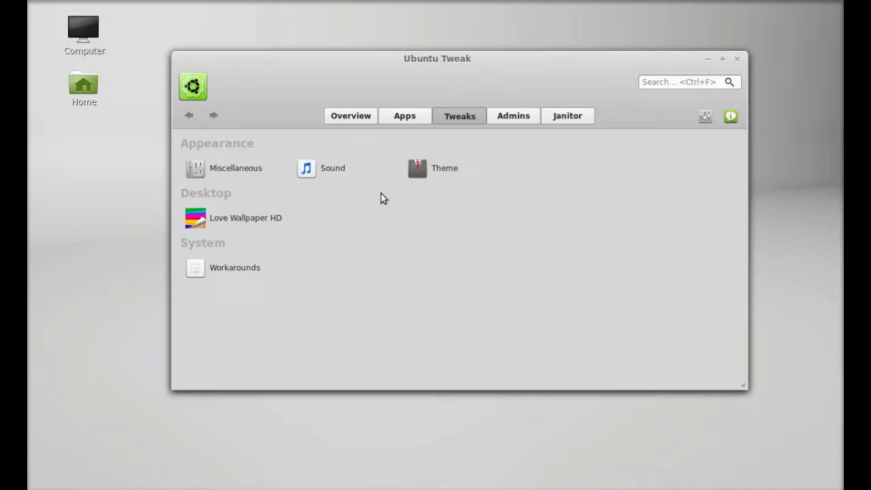
left_click(500, 117)
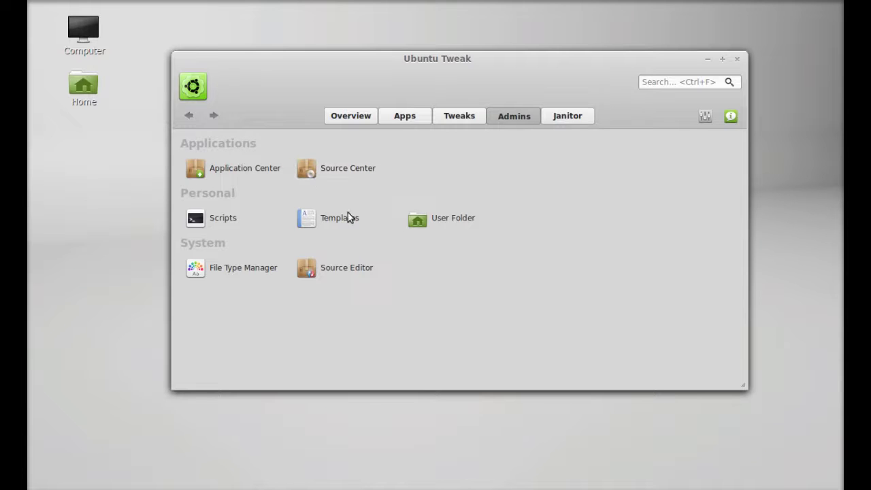
left_click(356, 117)
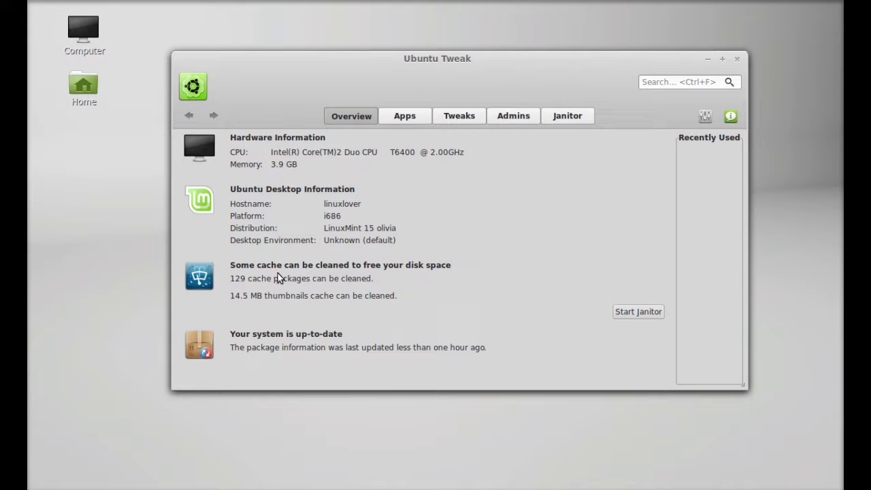
left_click(574, 117)
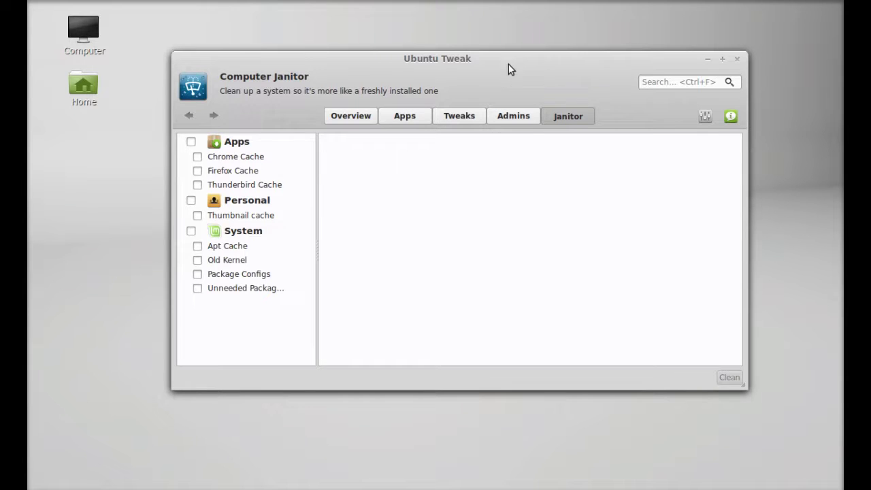
Tick Apps and Chrome Cache, then clean the 223.6 MB cache after entering the account password
left_click_drag(508, 65, 517, 52)
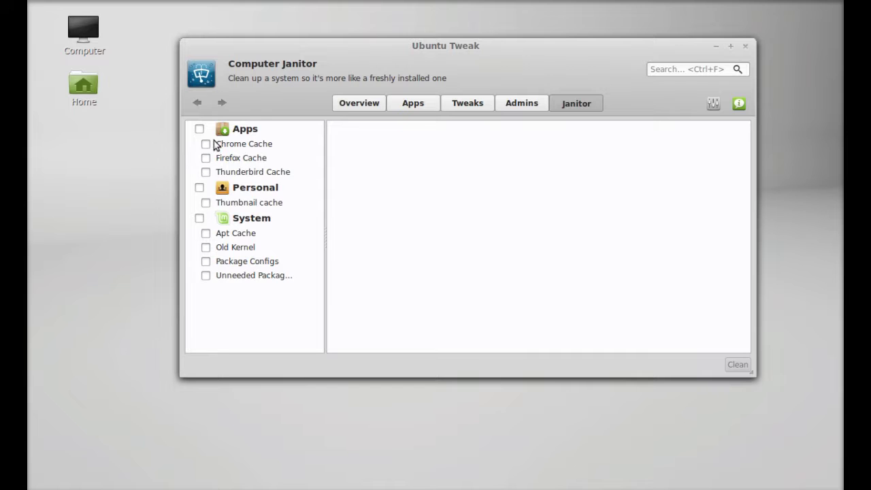
left_click(198, 129)
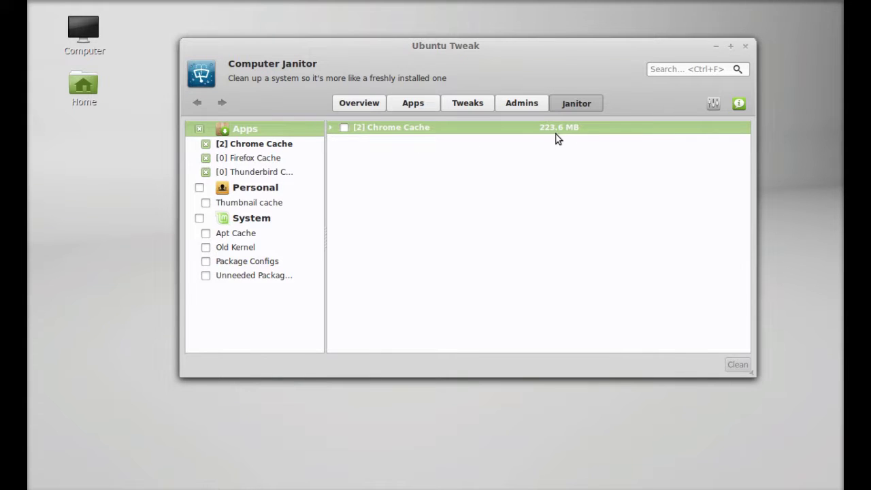
left_click(344, 128)
left_click(739, 364)
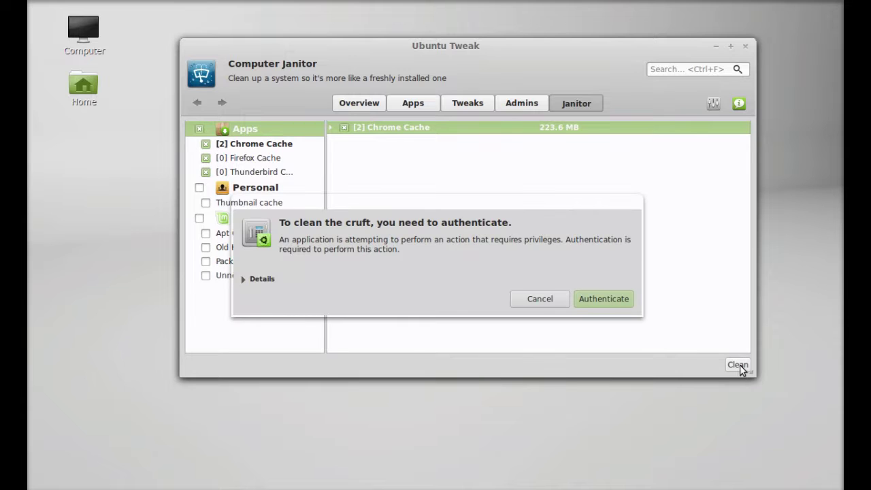
type("password")
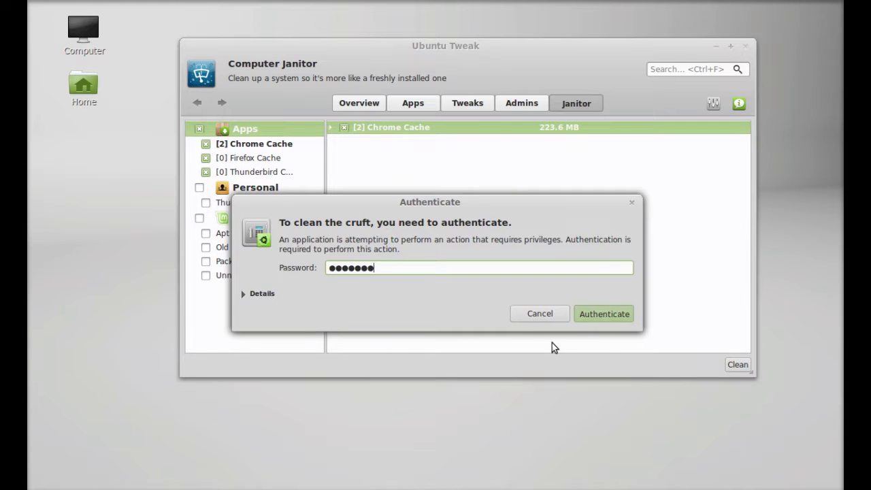
key("Return")
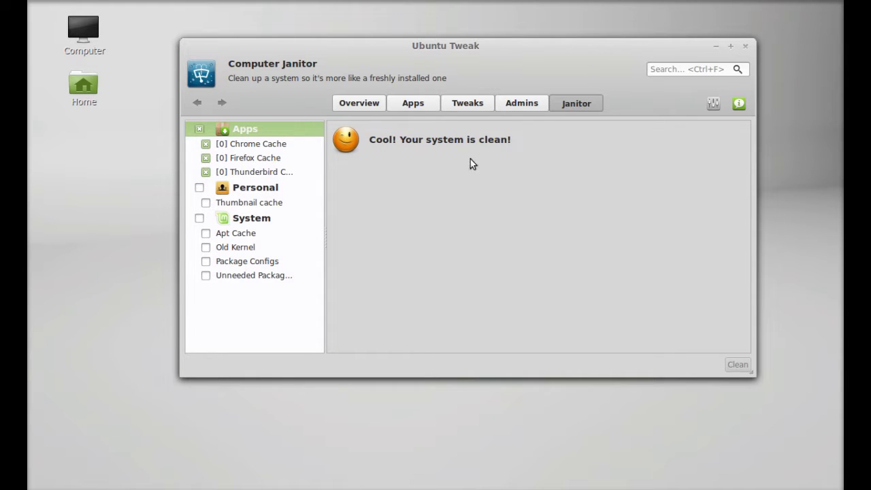
Close the Ubuntu Tweak window with its title-bar X button
left_click(744, 47)
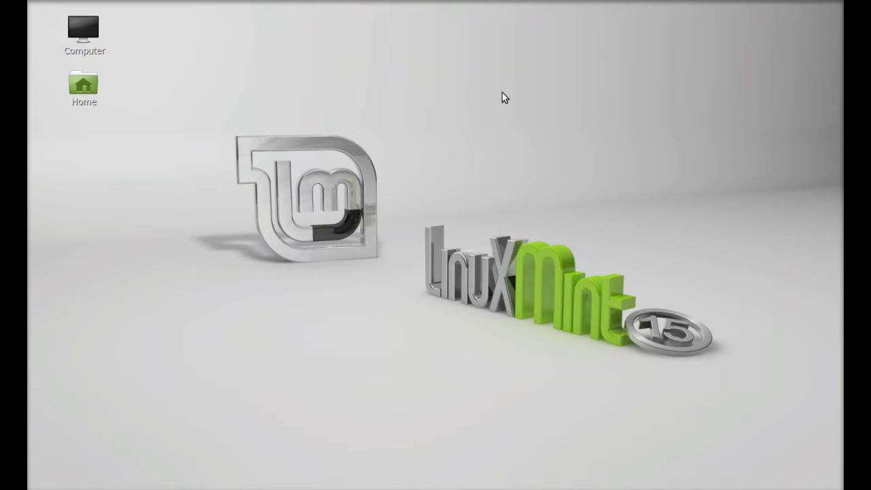